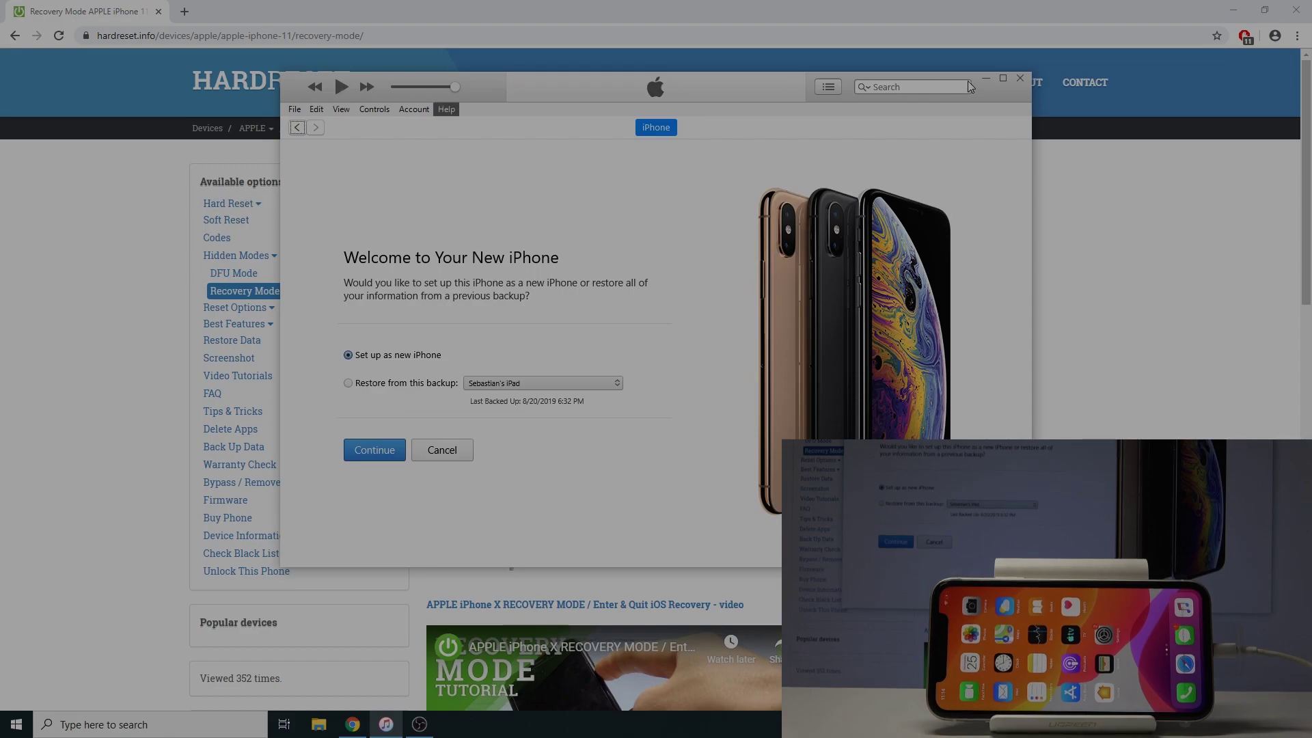
- Maximize the iTunes window showing the Welcome to Your New iPhone screen
left_click(1002, 78)
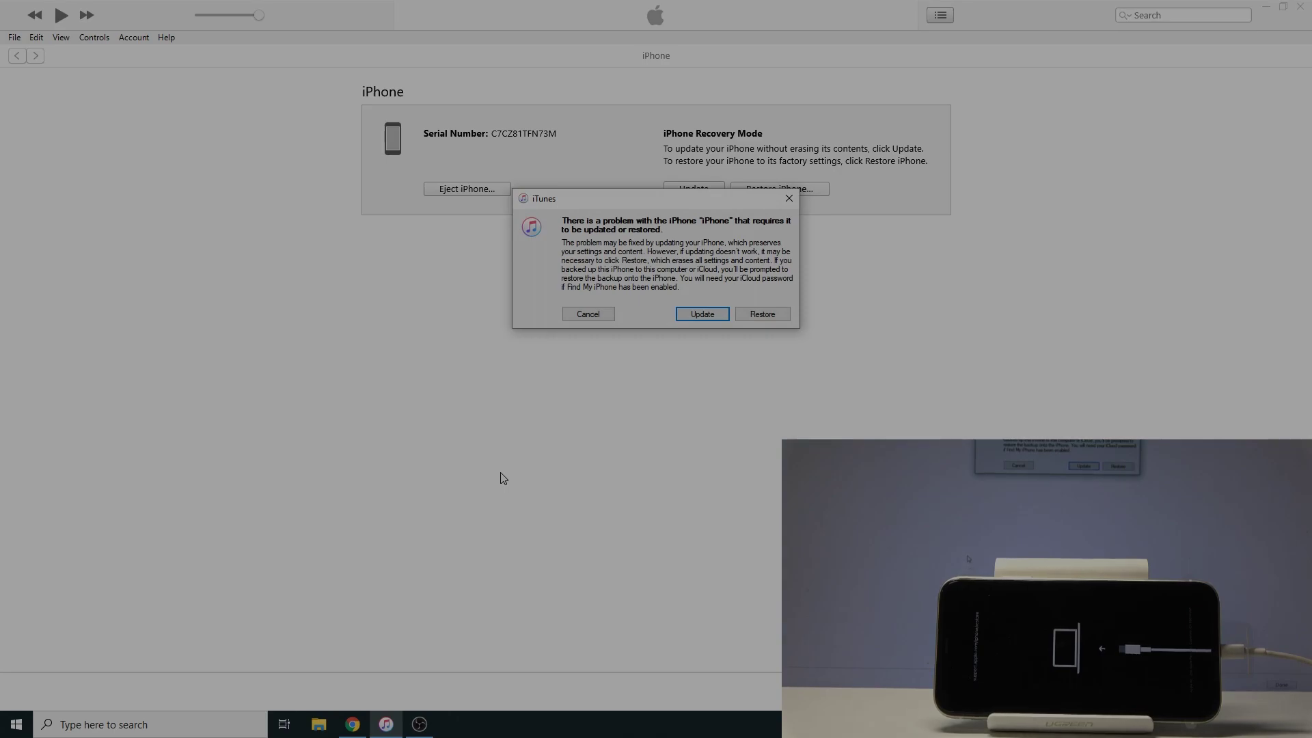
- Cancel the 'problem with the iPhone' notice, leaving the Recovery Mode page with Update and Restore options
left_click(588, 315)
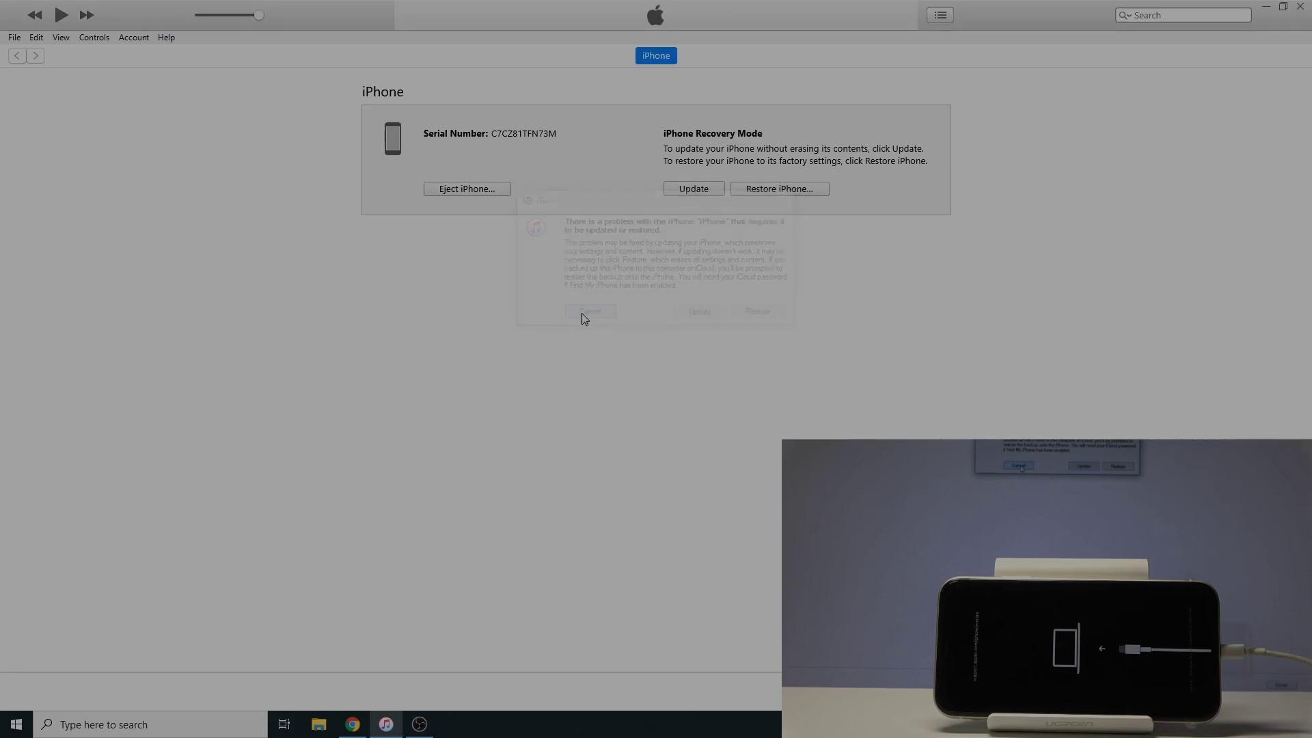